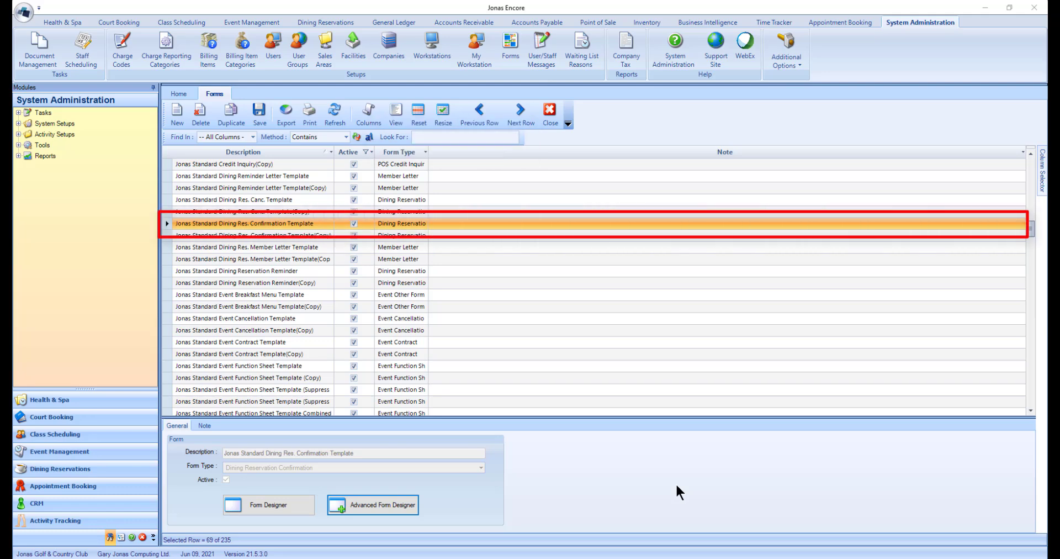
- Duplicate the selected template as "Jonas Club Dining Res. Confirmation", save it, and open the copy in the Advanced Form Designer
{"action": "left_click", "coordinate": [229, 124]}
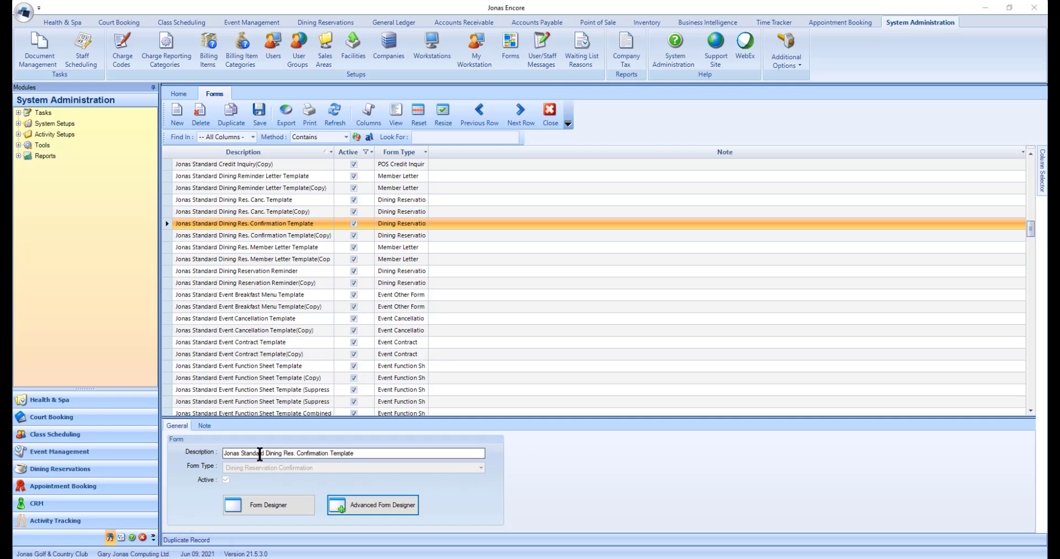
{"action": "left_click_drag", "start_coordinate": [265, 454], "coordinate": [221, 457]}
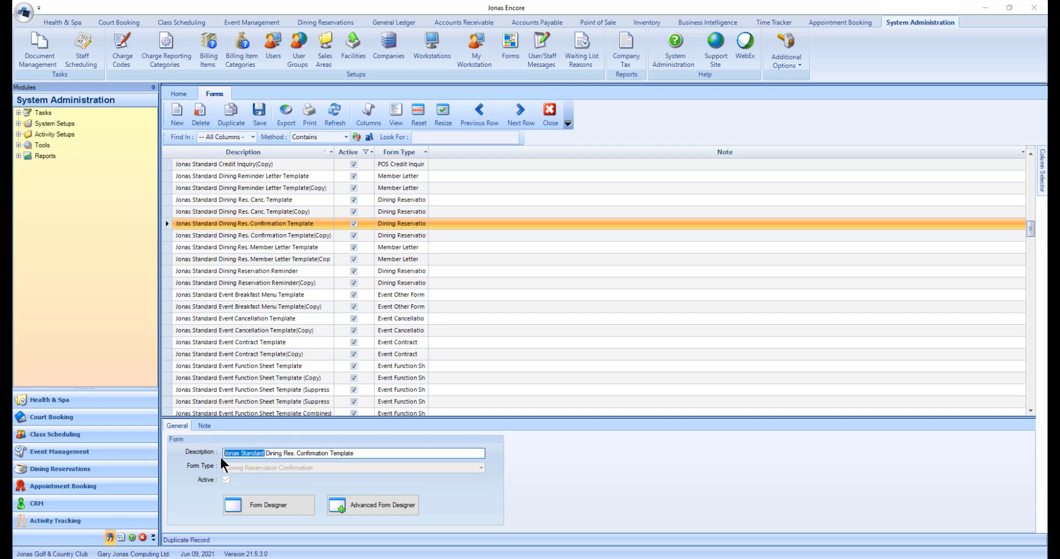
{"action": "type", "text": "Jonas Cl"}
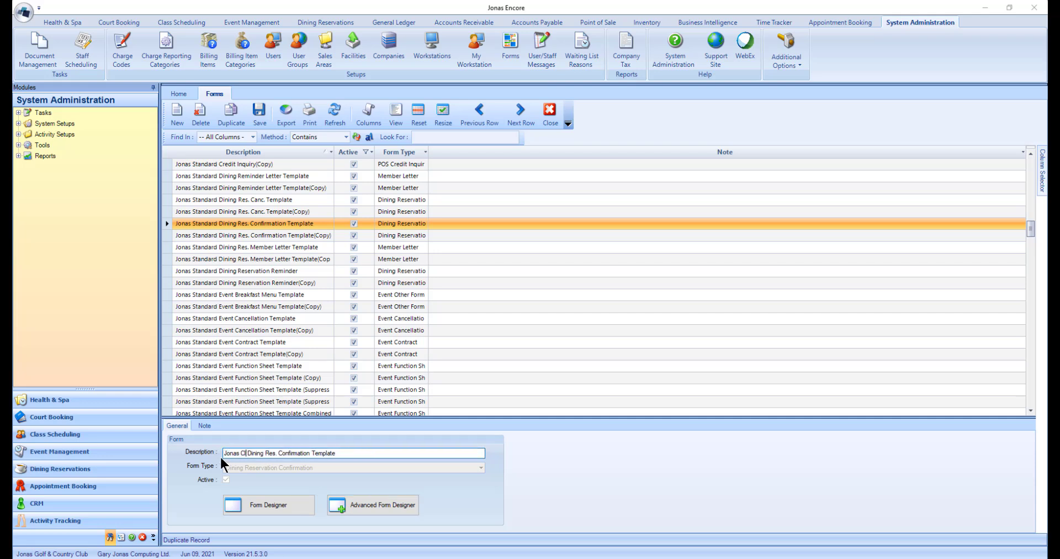
{"action": "type", "text": "ub"}
{"action": "double_click", "coordinate": [322, 453]}
{"action": "key", "text": "BackSpace"}
{"action": "left_click", "coordinate": [259, 121]}
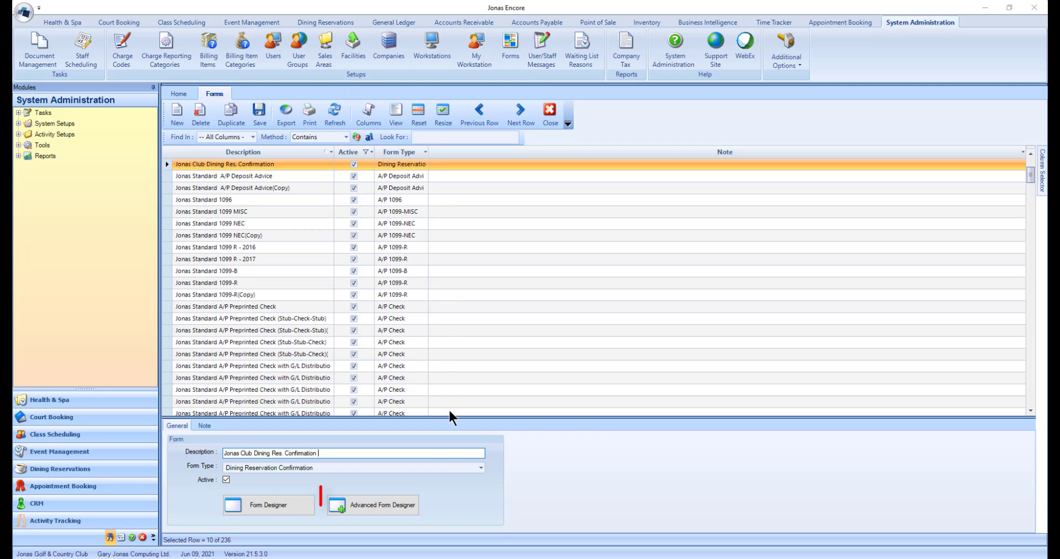
{"action": "left_click", "coordinate": [405, 511]}
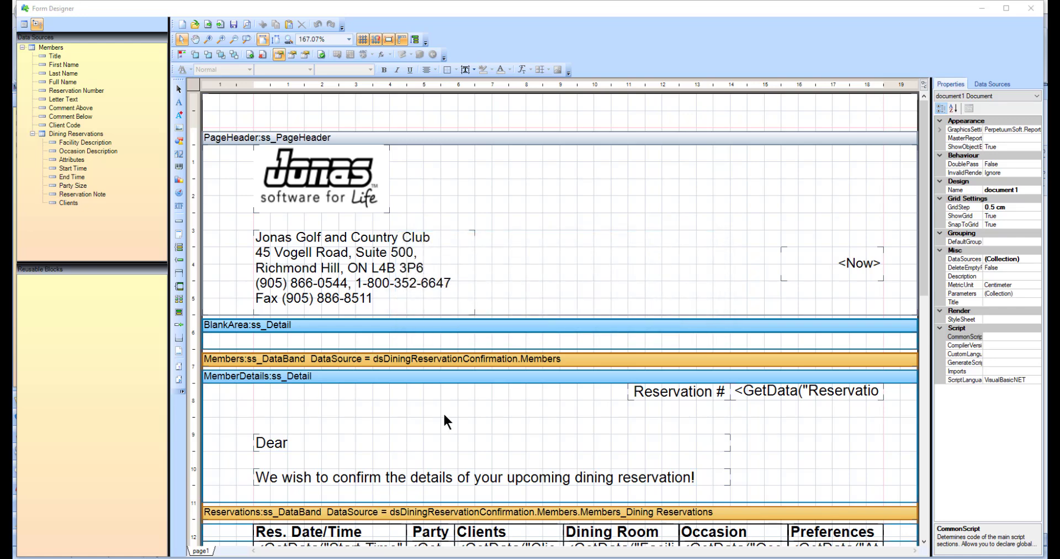
{"action": "double_click", "coordinate": [372, 173]}
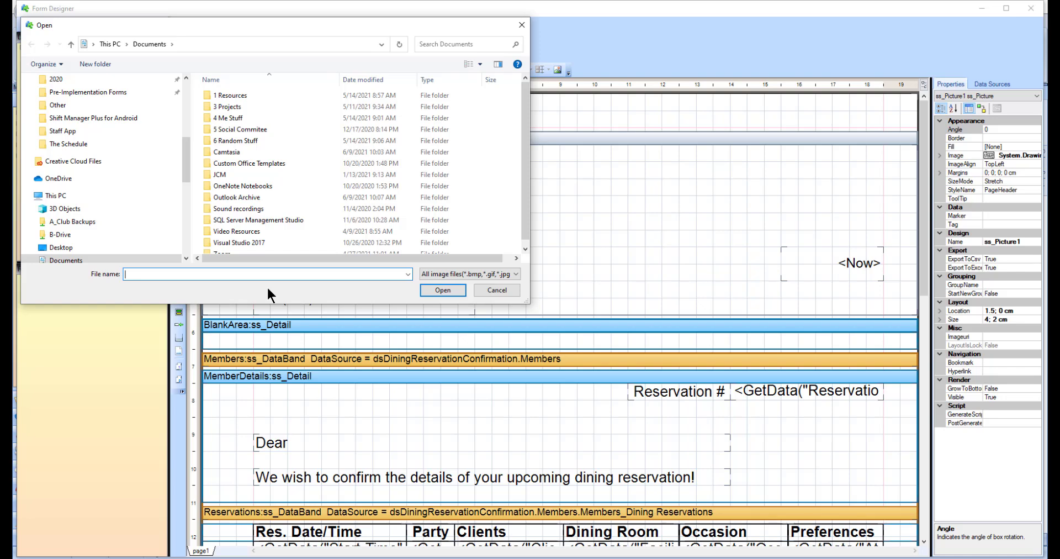
{"action": "left_click", "coordinate": [493, 289]}
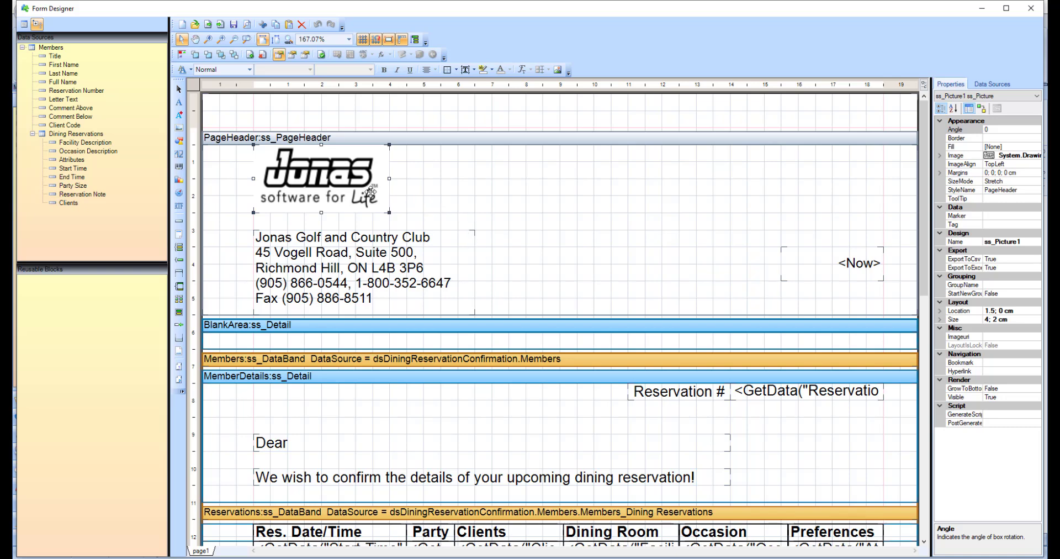
{"action": "left_click", "coordinate": [993, 157]}
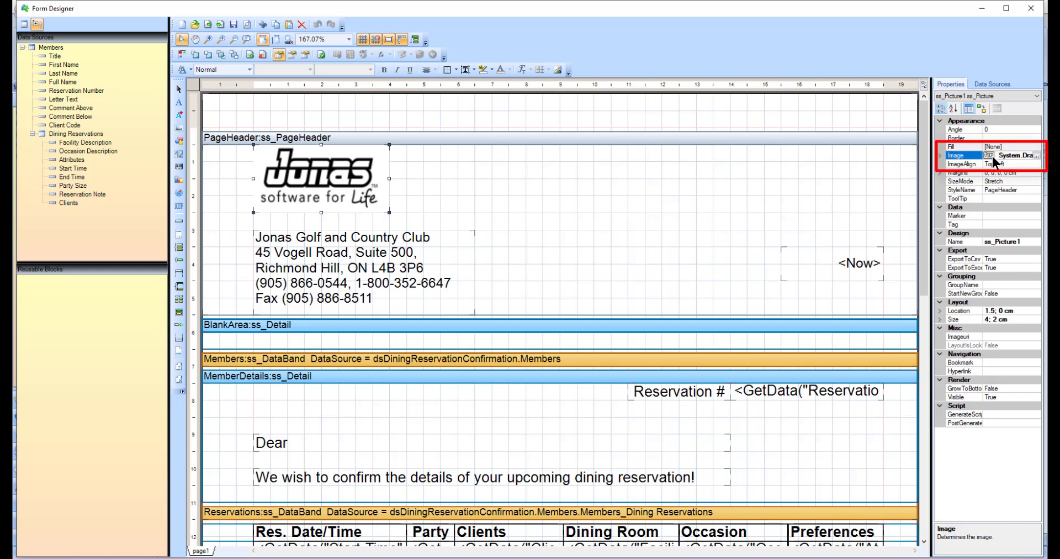
{"action": "left_click", "coordinate": [1037, 157]}
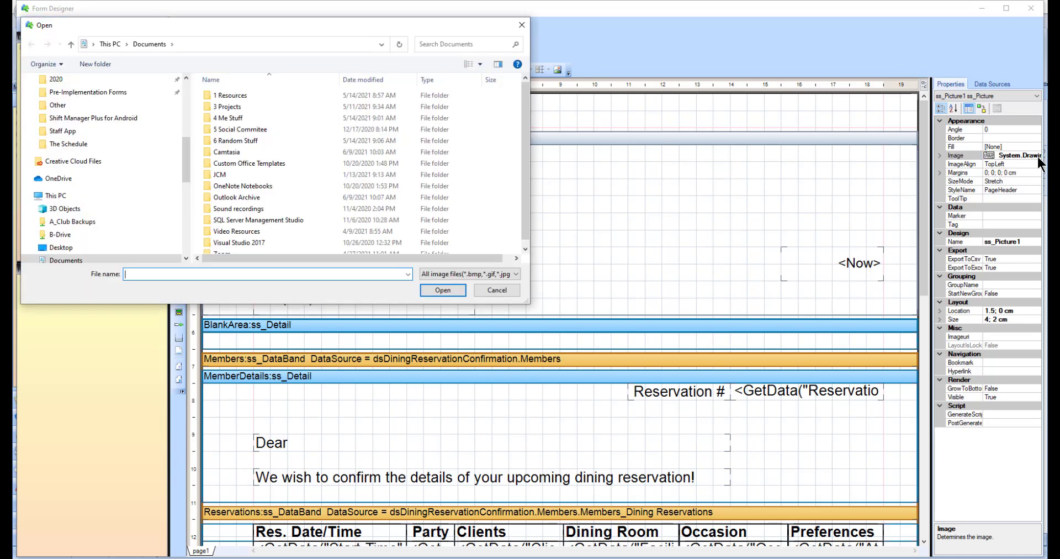
{"action": "left_click", "coordinate": [502, 287]}
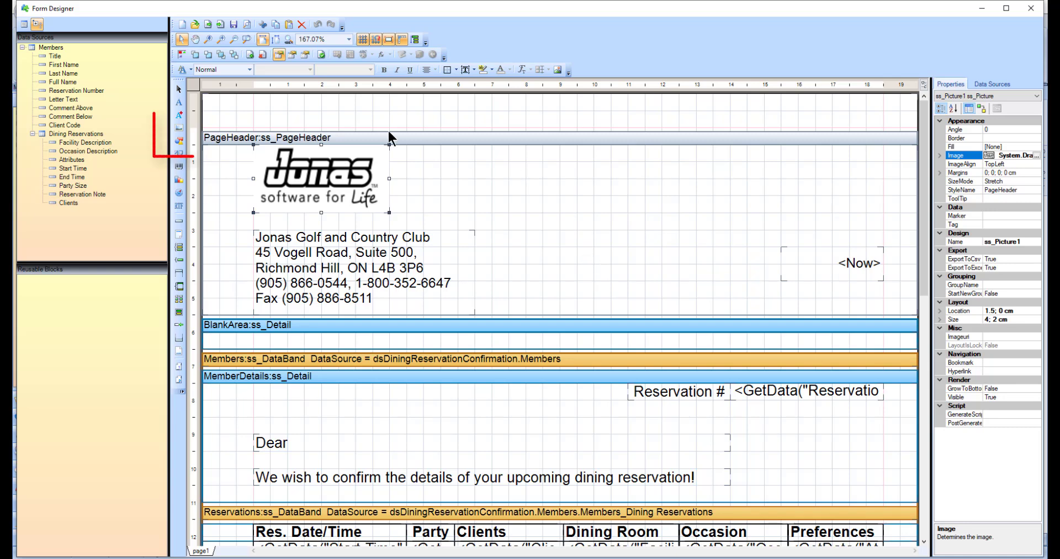
- Insert a picture box about 4 by 2 cm in the page header and load "Jonas Club Software - horizontal - blue.png" into it
{"action": "left_click", "coordinate": [178, 130]}
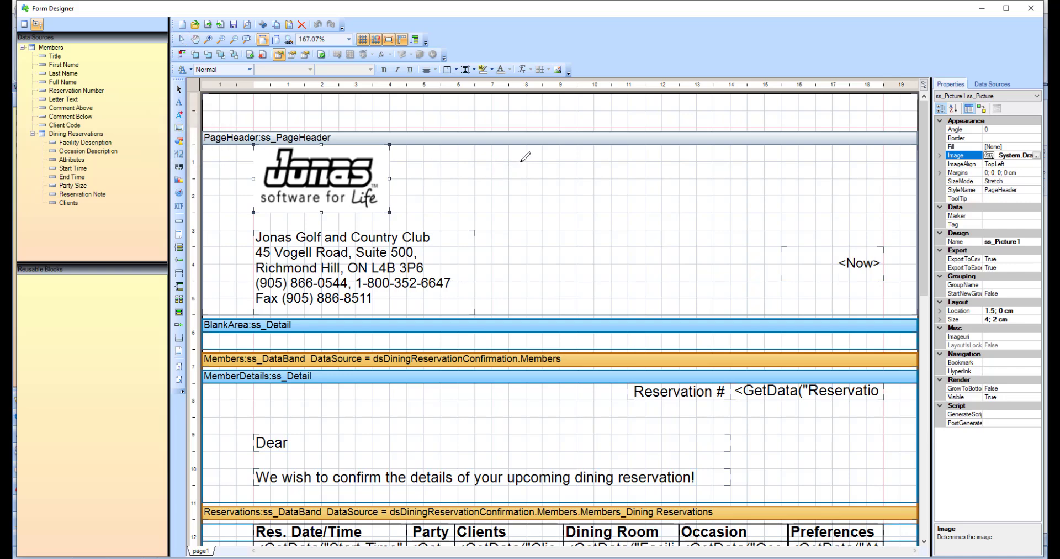
{"action": "left_click_drag", "start_coordinate": [525, 162], "coordinate": [660, 228]}
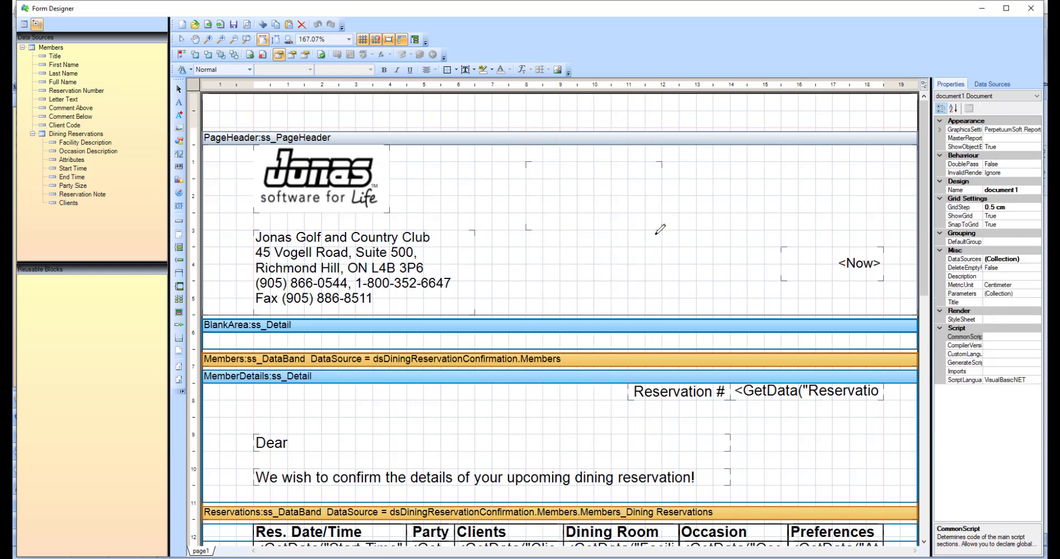
{"action": "left_click", "coordinate": [640, 207]}
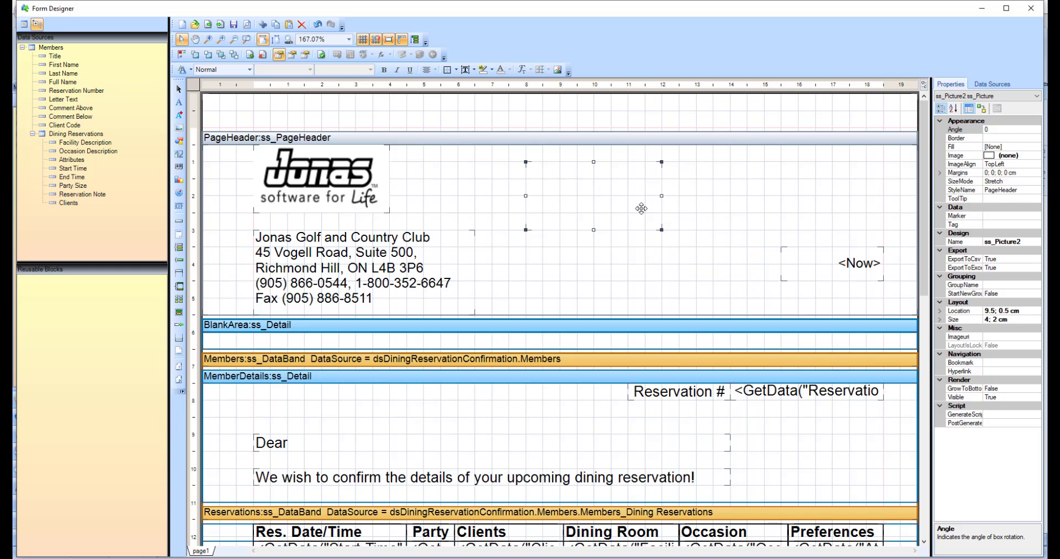
{"action": "left_click", "coordinate": [1019, 155]}
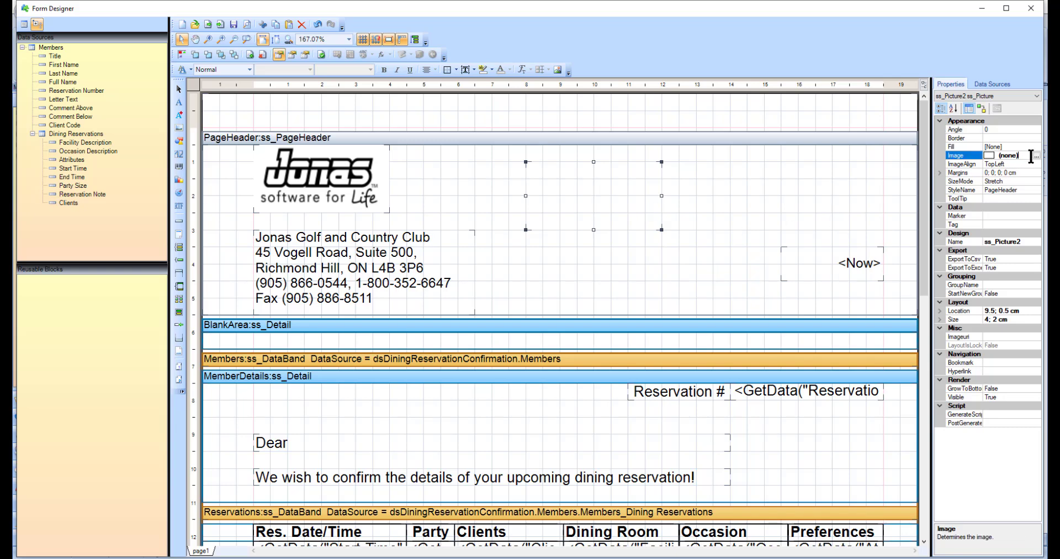
{"action": "left_click", "coordinate": [1035, 156]}
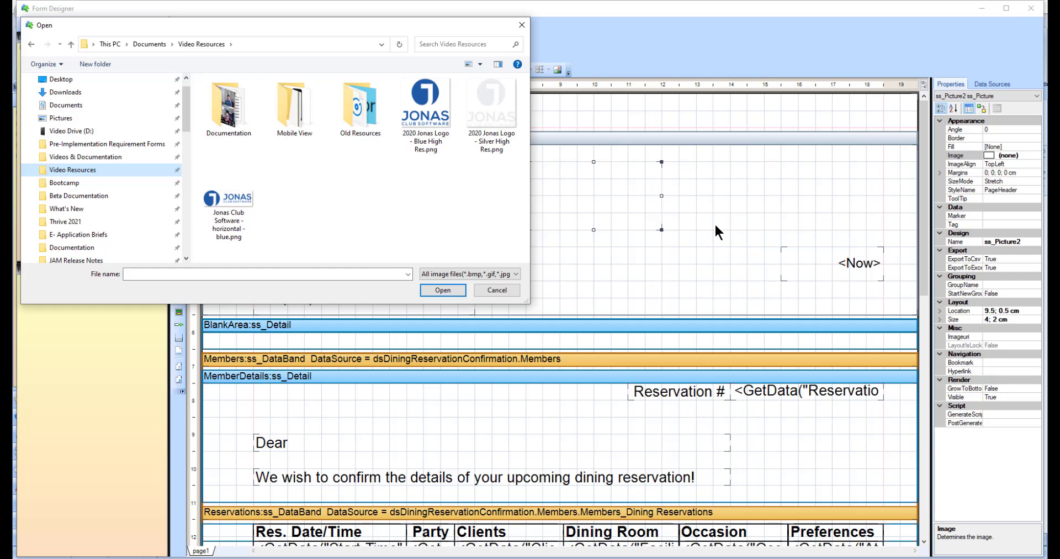
{"action": "double_click", "coordinate": [241, 182]}
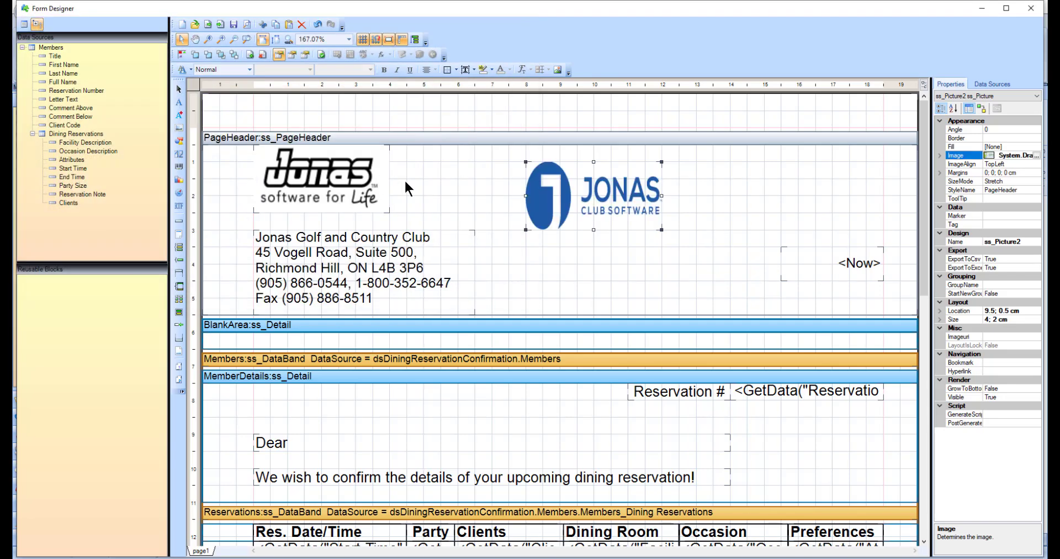
- Set the blue logo's size mode to Uniform and enlarge its box to about 4.5 by 2.5 cm
{"action": "left_click", "coordinate": [567, 186]}
{"action": "left_click", "coordinate": [567, 186]}
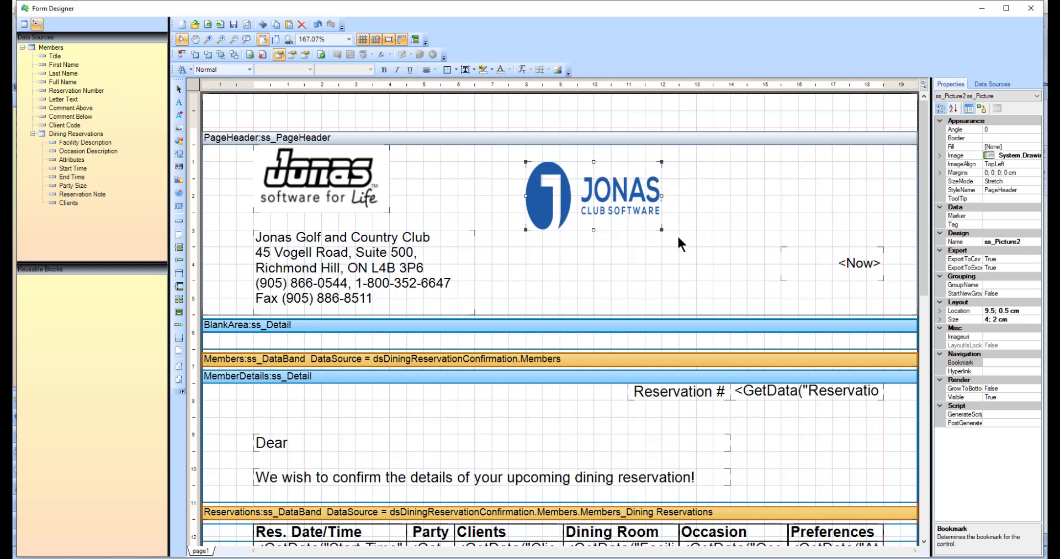
{"action": "left_click", "coordinate": [1002, 180]}
{"action": "left_click", "coordinate": [1037, 183]}
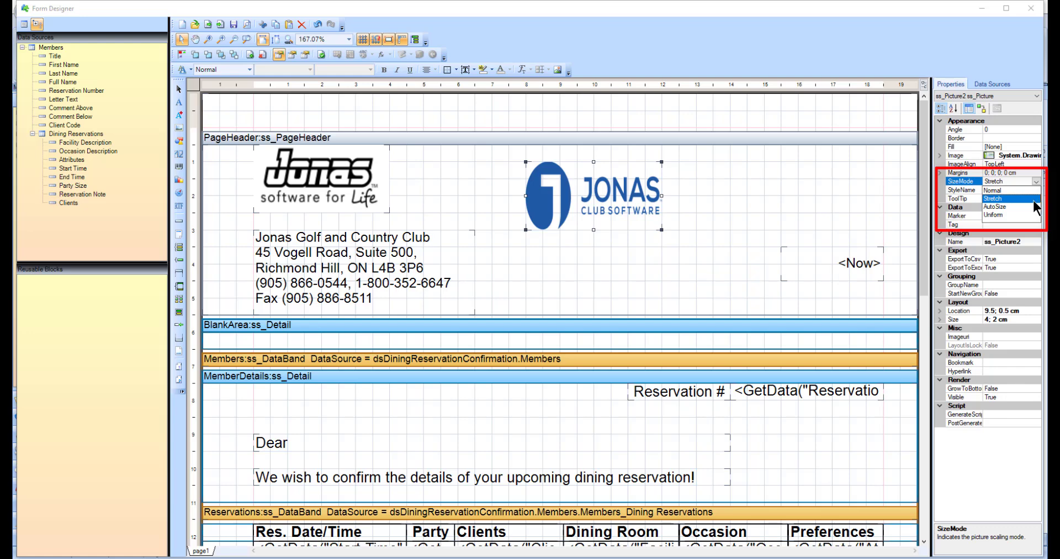
{"action": "left_click", "coordinate": [1010, 213]}
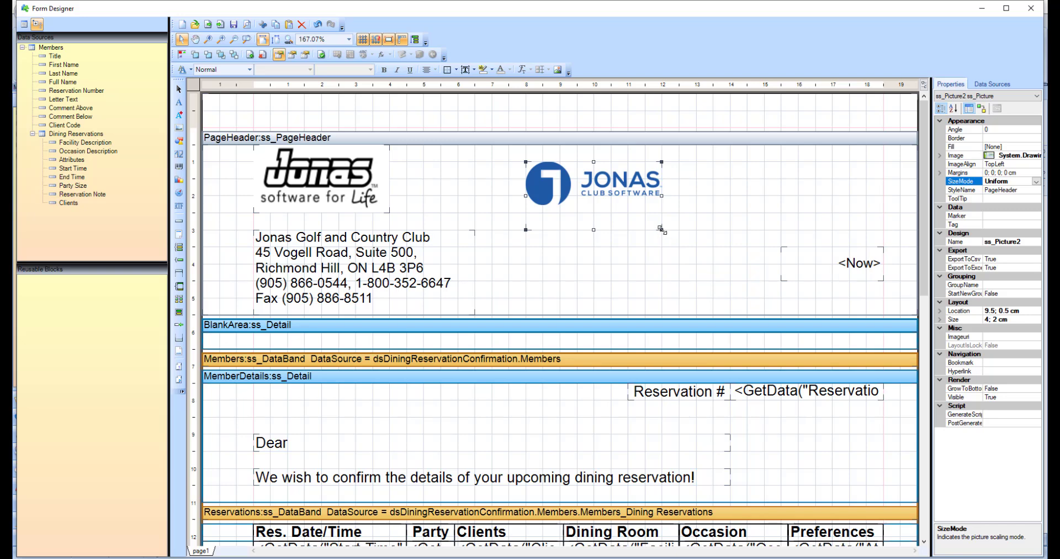
{"action": "left_click_drag", "start_coordinate": [661, 229], "coordinate": [687, 256]}
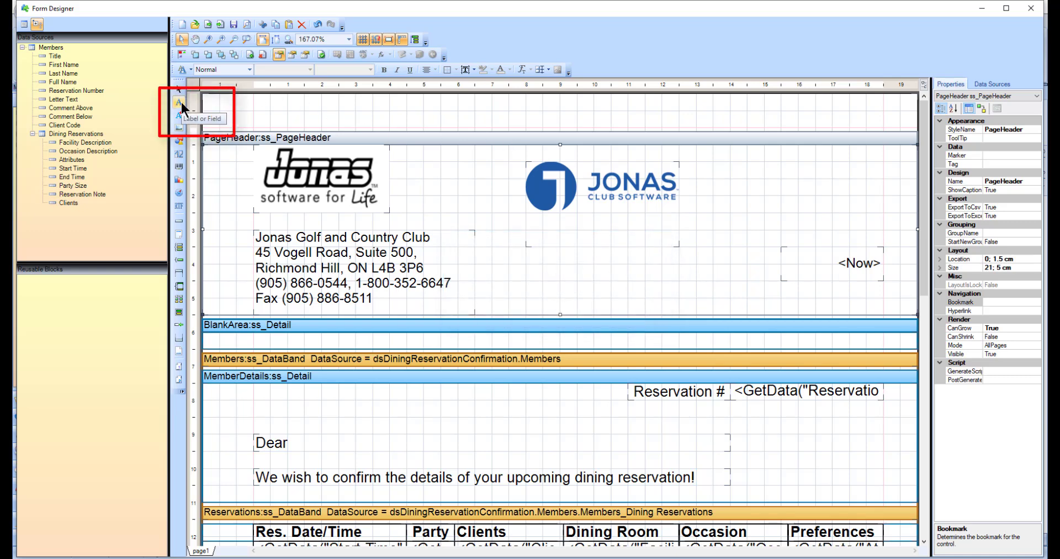
- Add a text box about 6 by 1.5 cm below the blue logo containing "This is my text"
{"action": "left_click", "coordinate": [181, 102]}
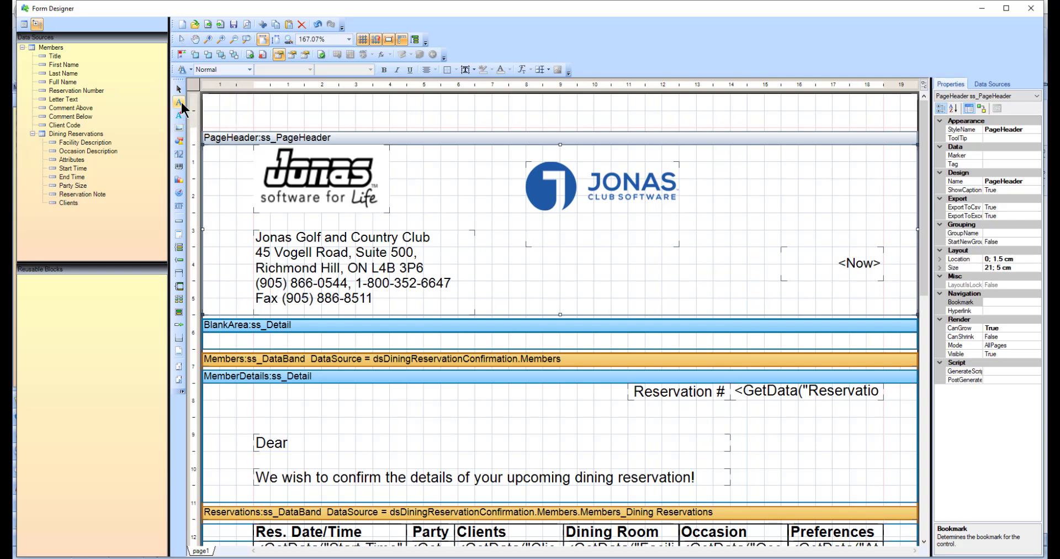
{"action": "left_click_drag", "start_coordinate": [509, 248], "coordinate": [722, 294]}
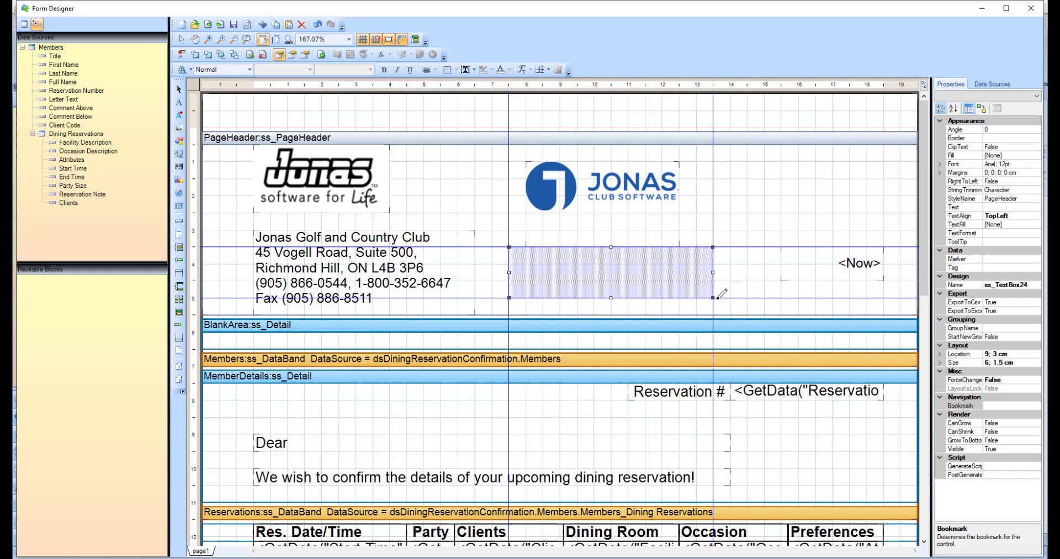
{"action": "key", "text": "Escape"}
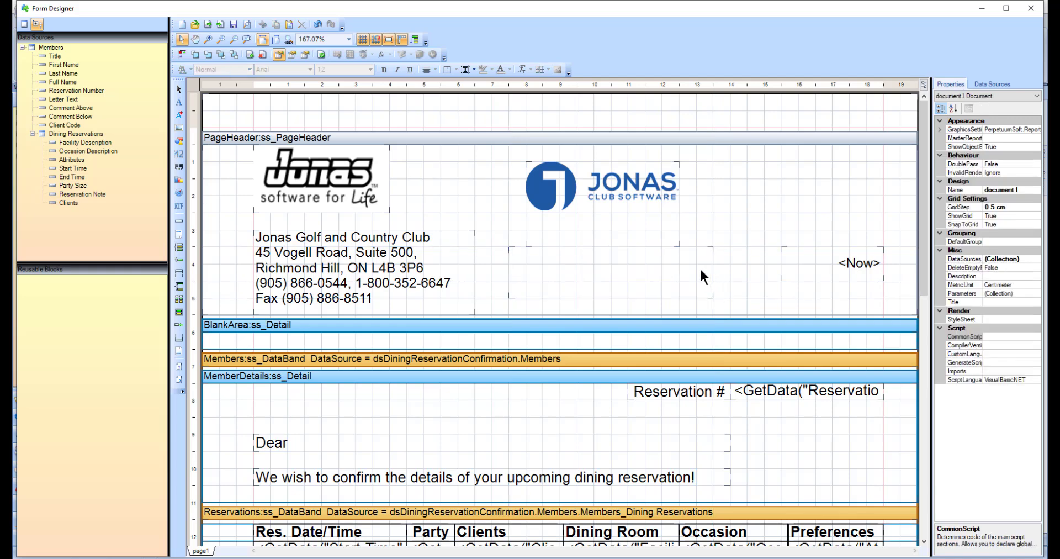
{"action": "double_click", "coordinate": [701, 271]}
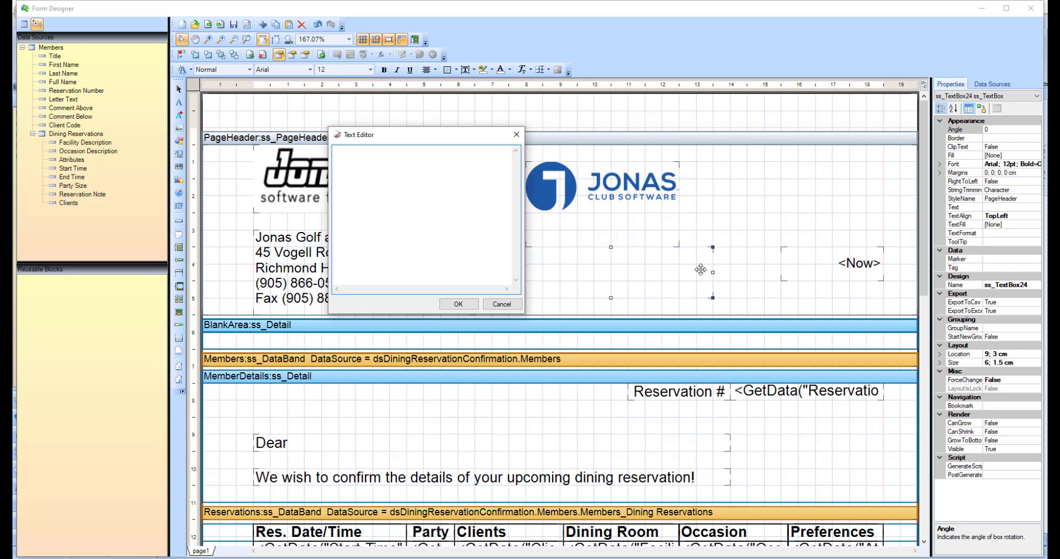
{"action": "type", "text": "This is my text"}
{"action": "left_click", "coordinate": [459, 304]}
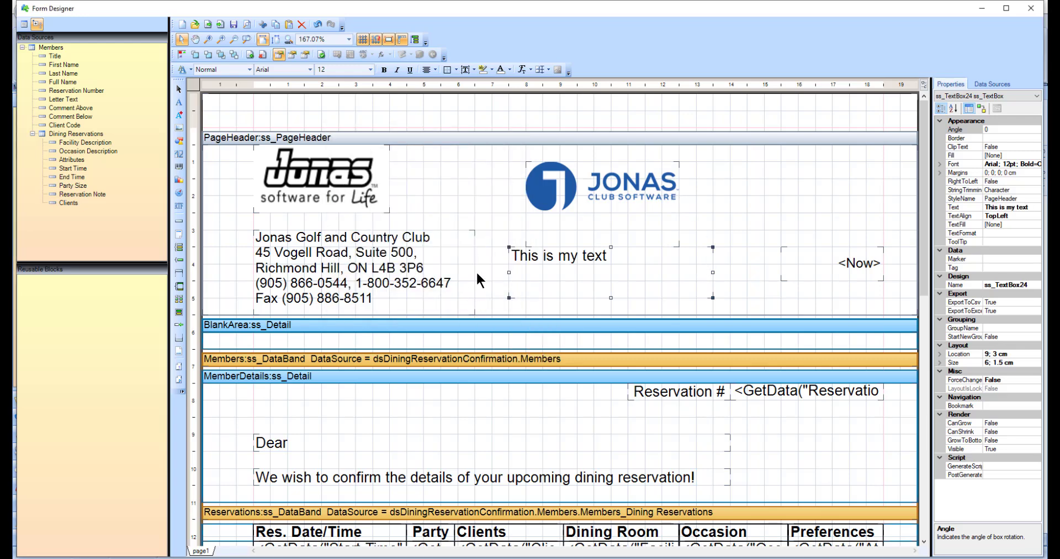
{"action": "double_click", "coordinate": [532, 261]}
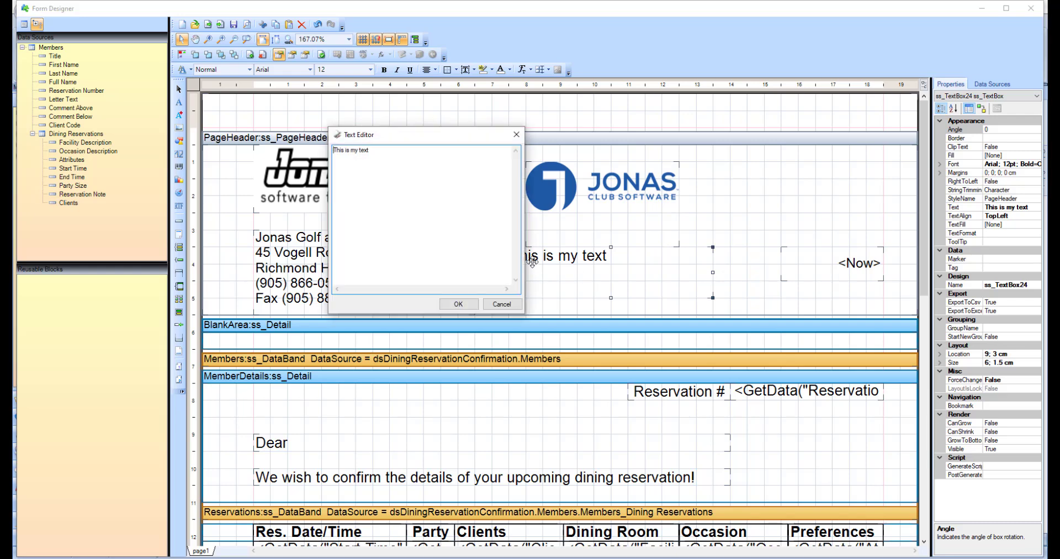
{"action": "left_click", "coordinate": [467, 302]}
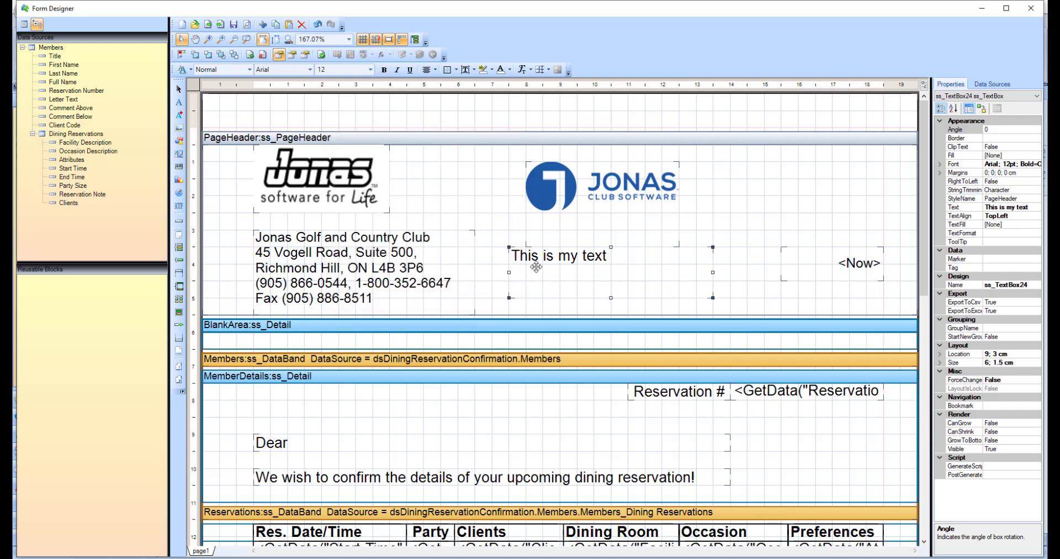
- Change the font of the "This is my text" box to Bahnschrift and confirm the font settings
{"action": "left_click", "coordinate": [310, 69]}
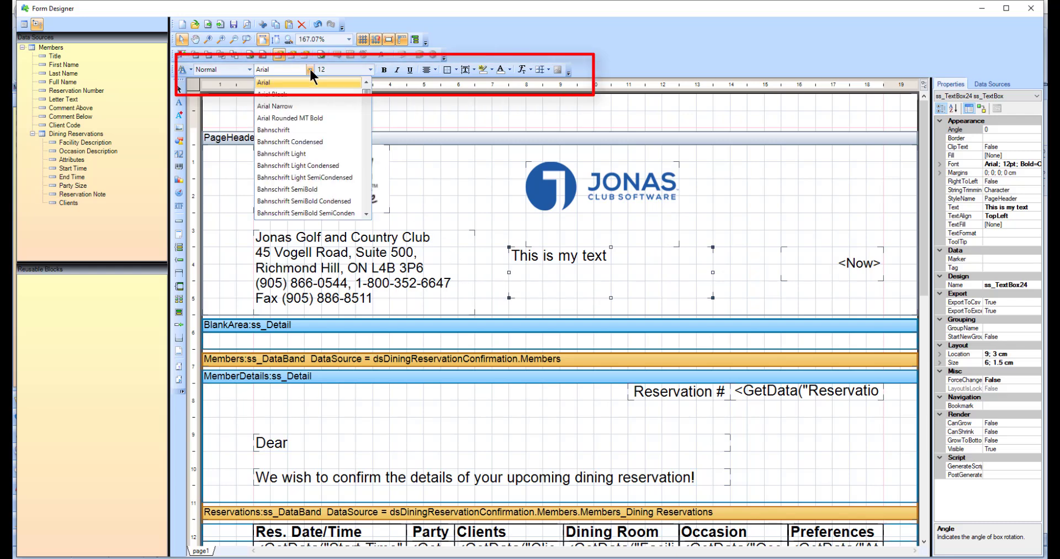
{"action": "left_click", "coordinate": [287, 128]}
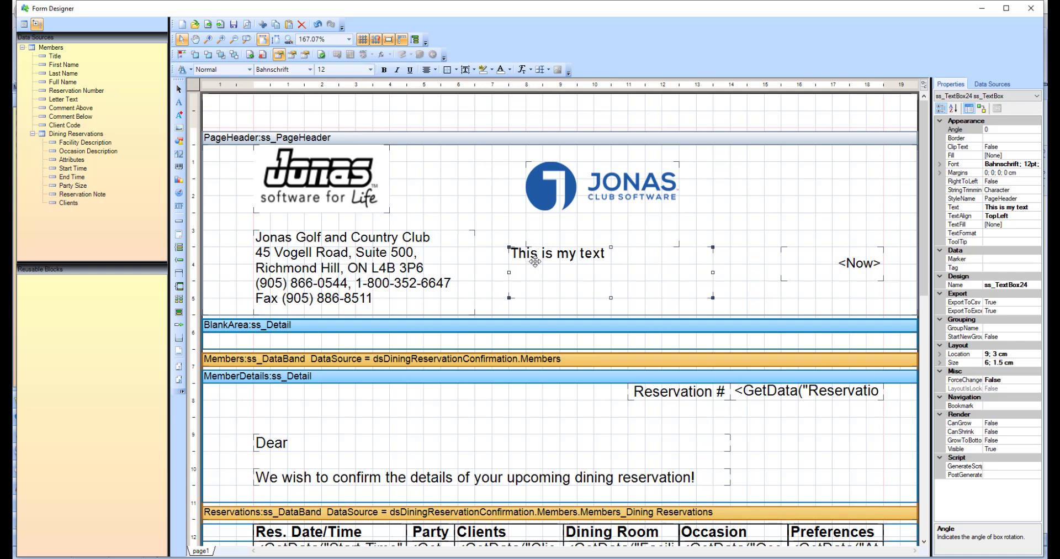
{"action": "left_click", "coordinate": [975, 163]}
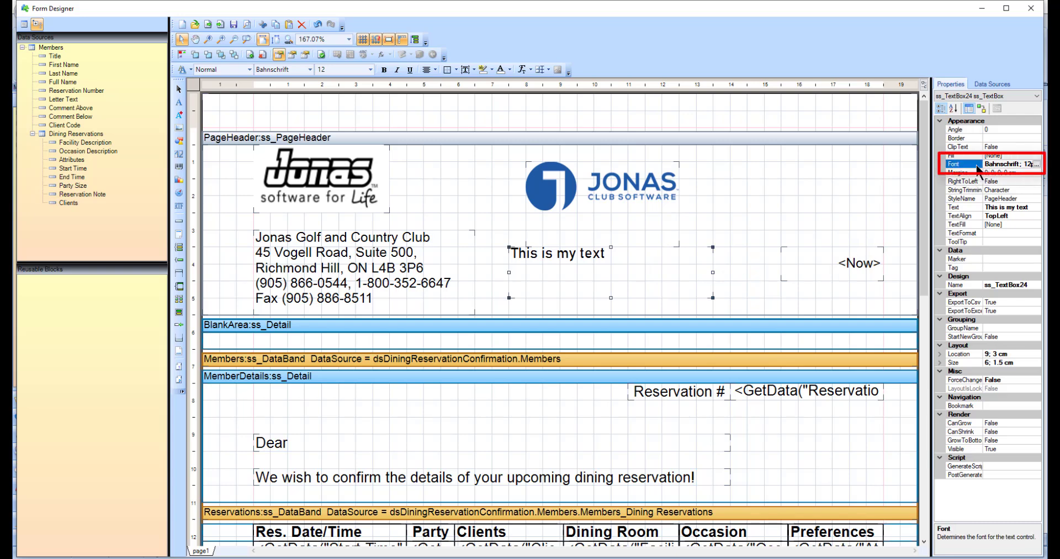
{"action": "left_click", "coordinate": [1038, 164]}
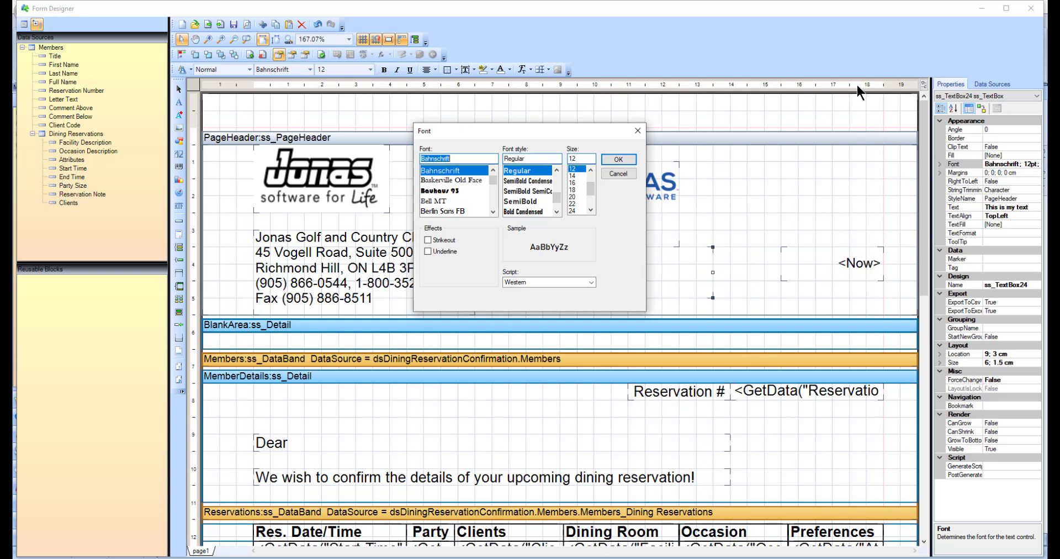
{"action": "left_click", "coordinate": [627, 160]}
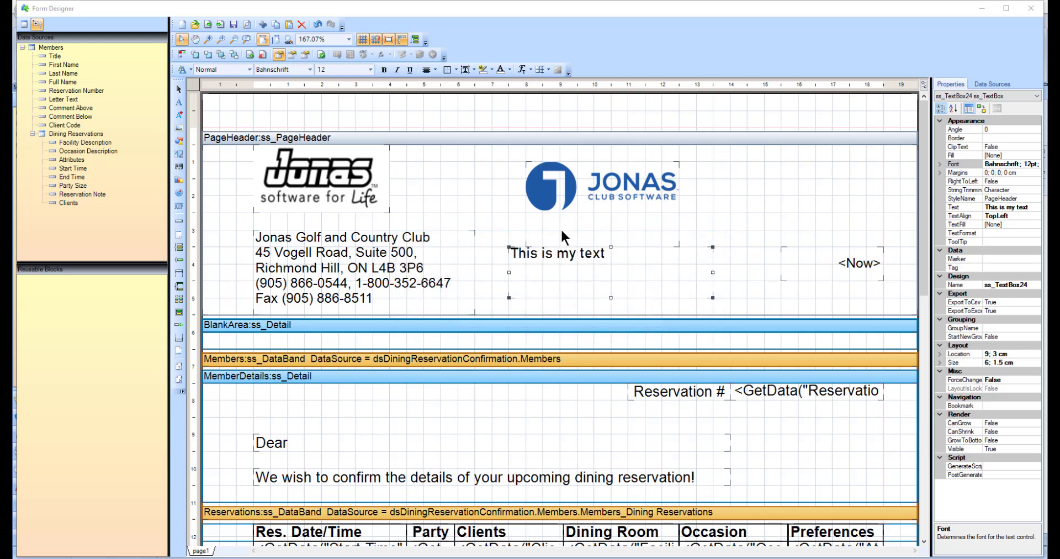
- Reposition the blue logo beside the original Jonas logo, at about 7; 0 cm in the page header
{"action": "left_click", "coordinate": [595, 204]}
{"action": "key", "text": "Right"}
{"action": "key", "text": "Right"}
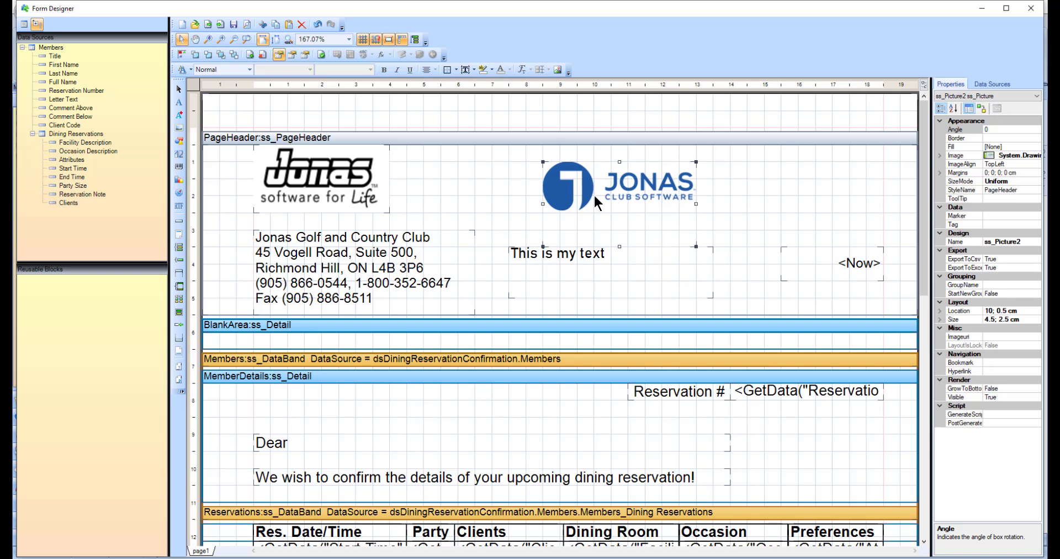
{"action": "key", "text": "Right"}
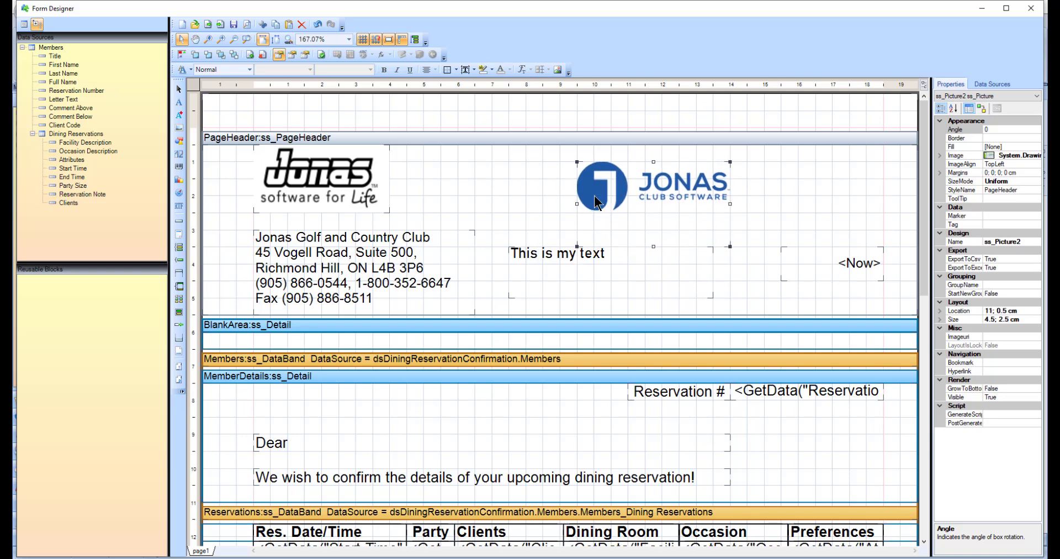
{"action": "left_click_drag", "start_coordinate": [595, 203], "coordinate": [458, 186]}
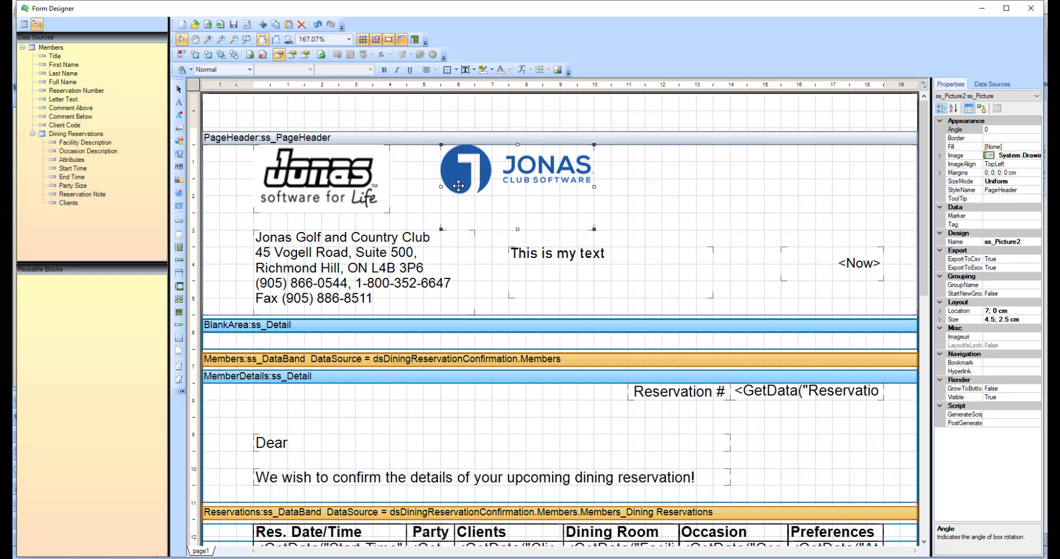
- Delete the blue Jonas Club Software logo from the page header
{"action": "key", "text": "Delete"}
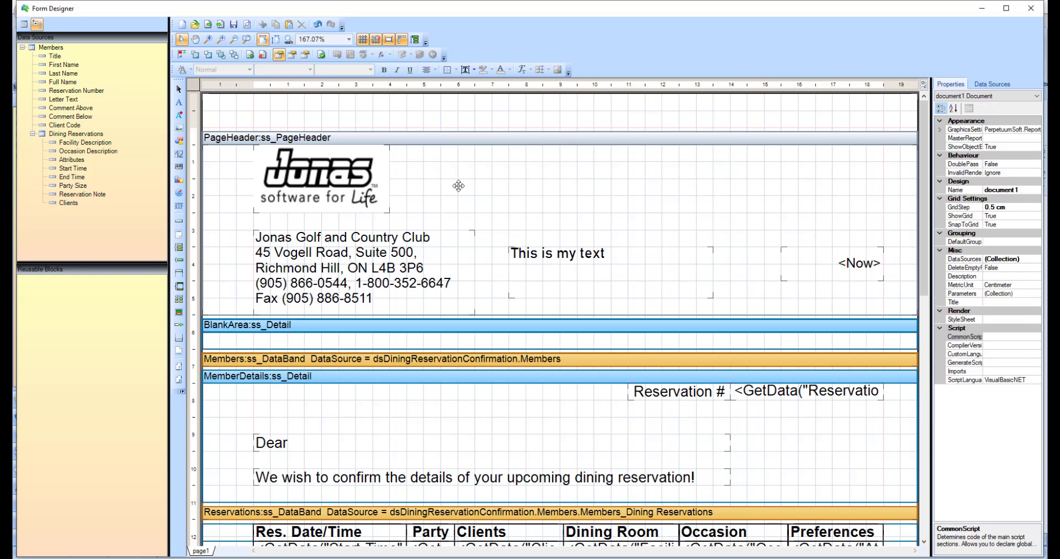
{"action": "left_click", "coordinate": [452, 170]}
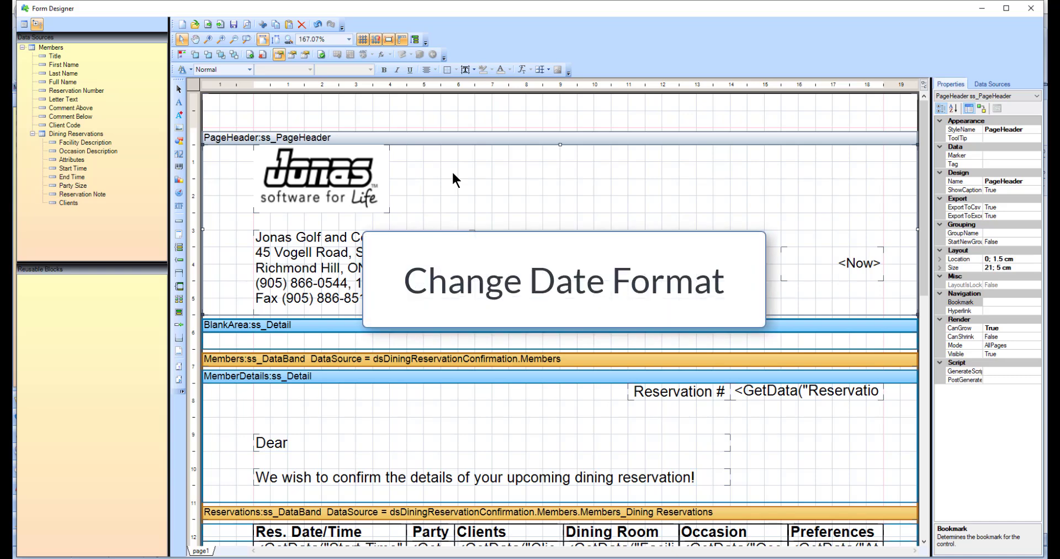
- Set the text format of the current date box in the page header to Custom with the mask dd/MM/yyyy
{"action": "left_click", "coordinate": [834, 257]}
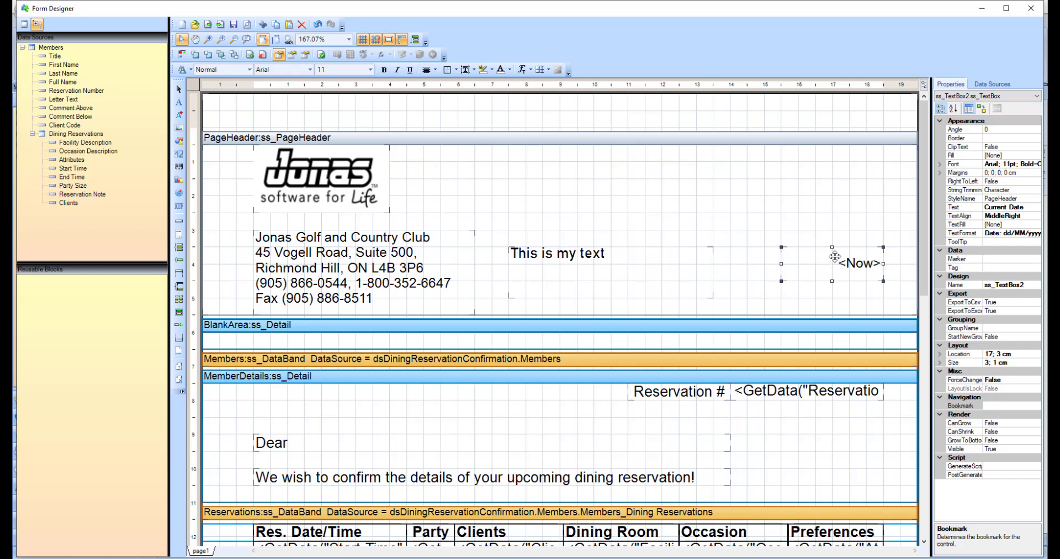
{"action": "left_click", "coordinate": [974, 234]}
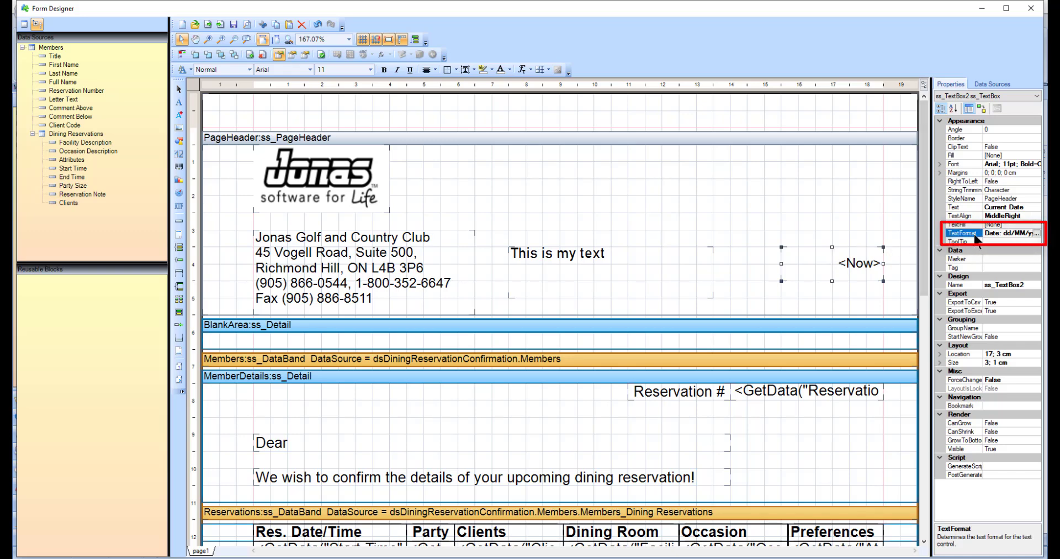
{"action": "left_click", "coordinate": [1037, 233]}
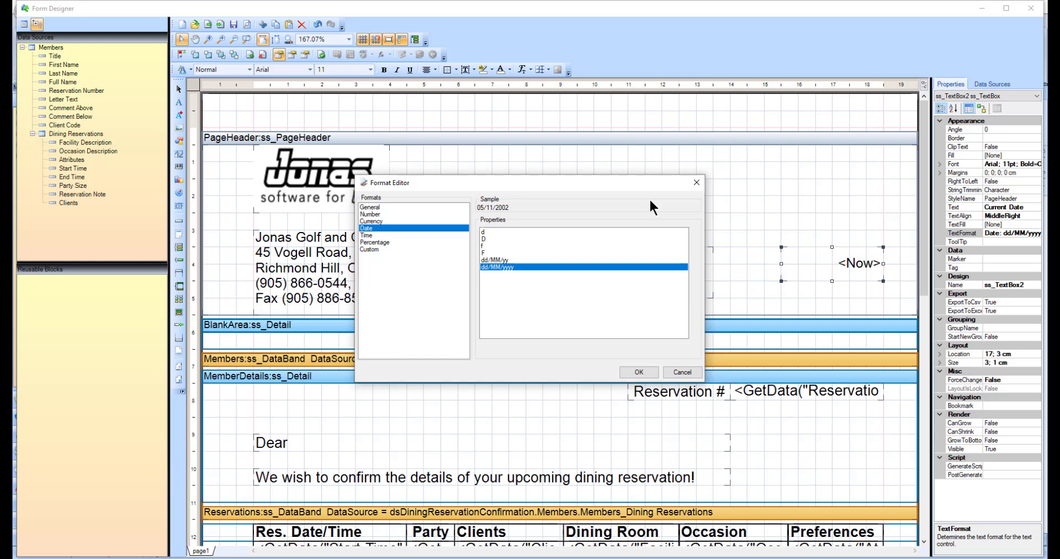
{"action": "left_click", "coordinate": [513, 259]}
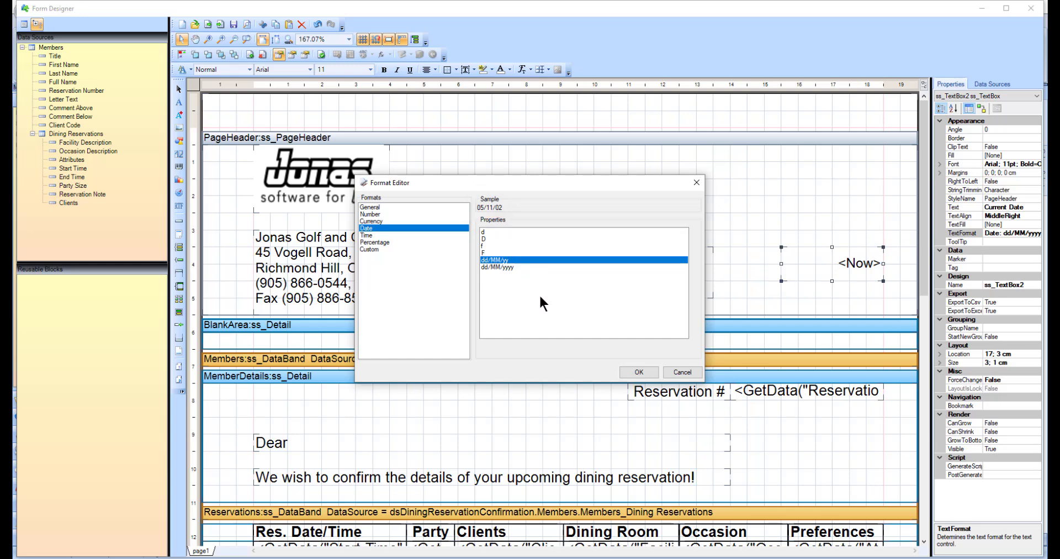
{"action": "left_click", "coordinate": [378, 248]}
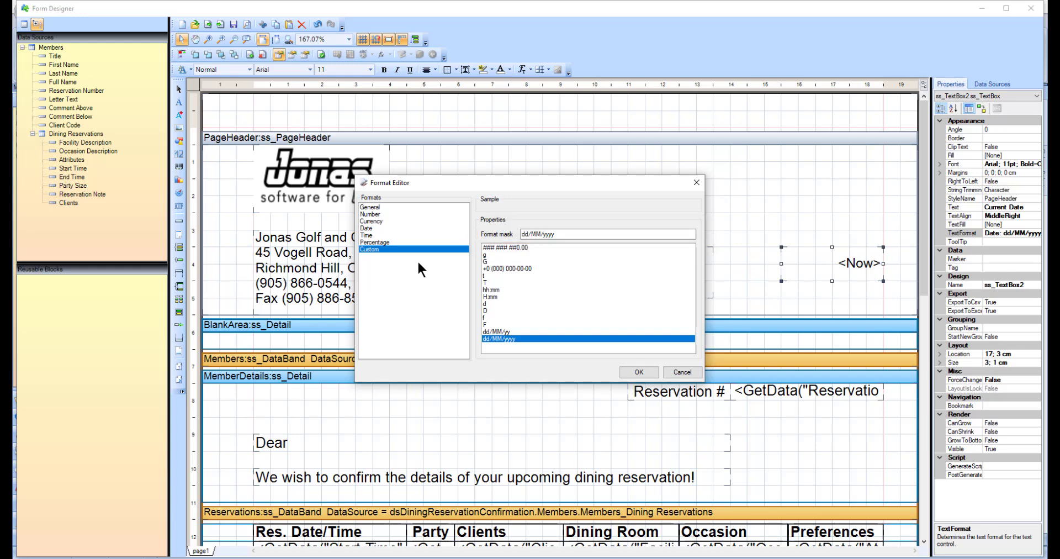
{"action": "left_click", "coordinate": [636, 373]}
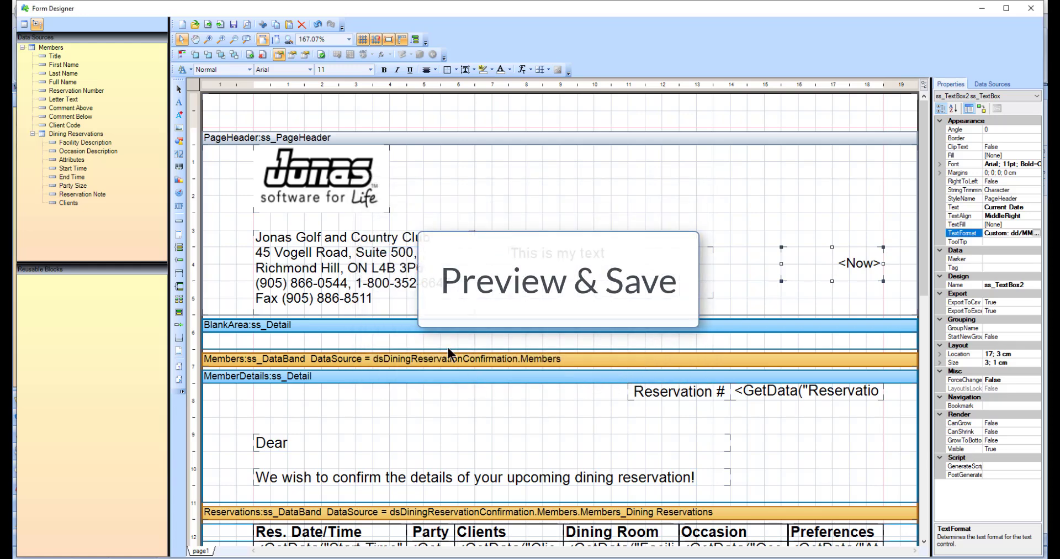
- Preview the customised dining reservation confirmation, and close the form designer with the design saved
{"action": "left_click", "coordinate": [248, 26]}
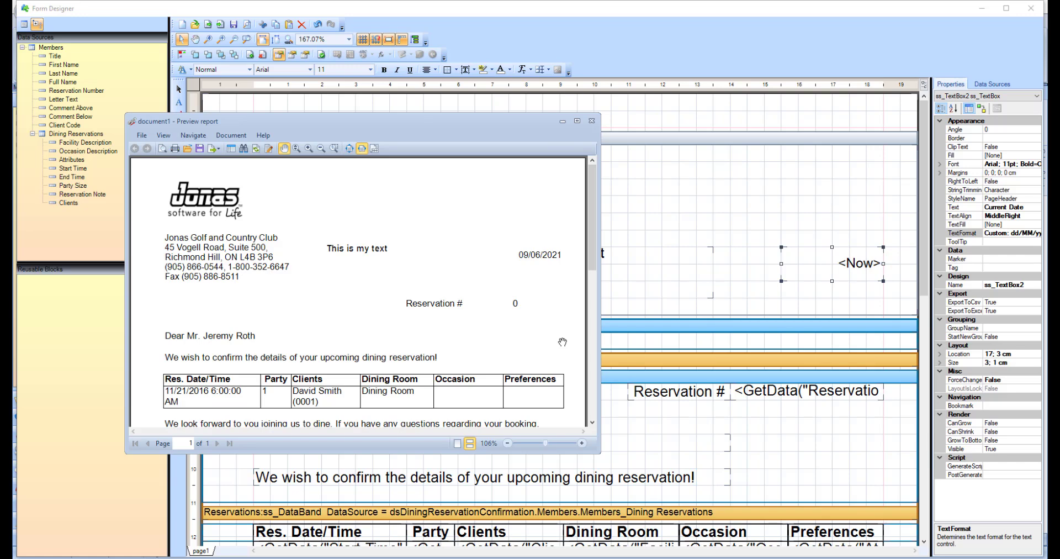
{"action": "left_click", "coordinate": [591, 121]}
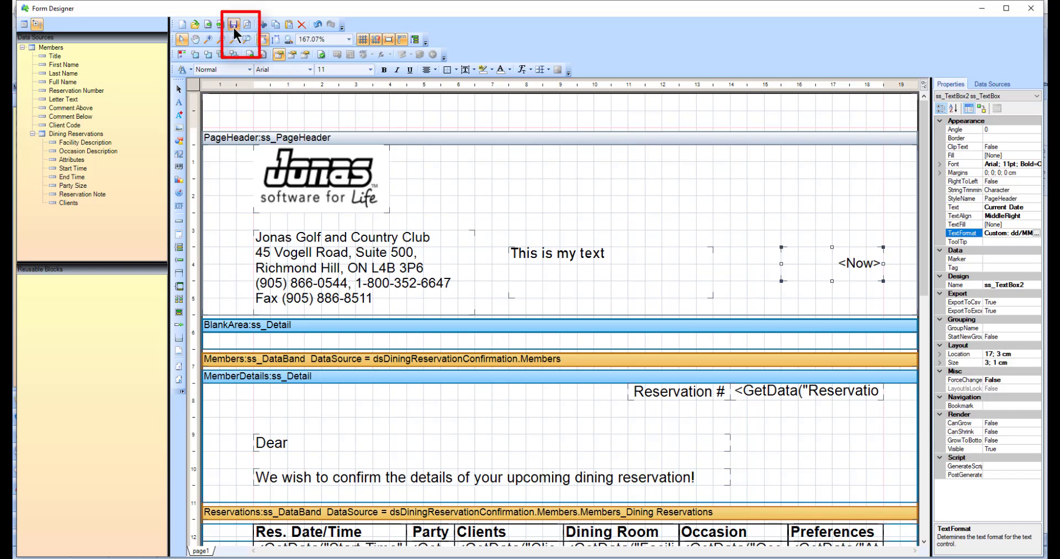
{"action": "left_click", "coordinate": [1025, 12]}
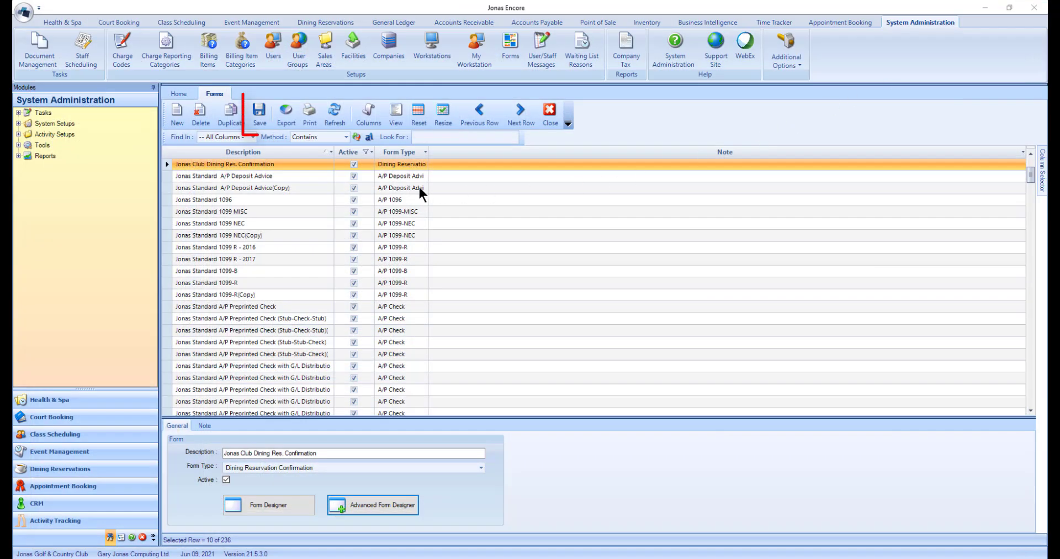